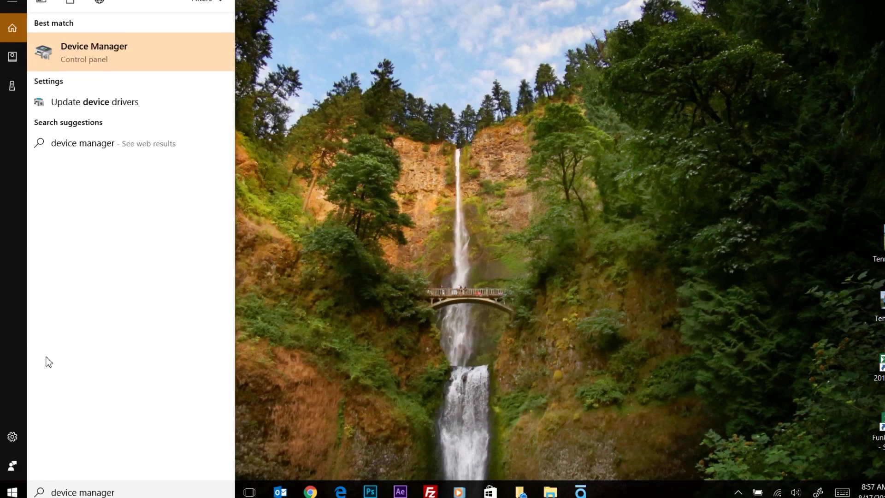
# Open Device Manager and view the driver information in the properties of the Prolific USB-to-Serial Comm Port (COM4)
pyautogui.click(114, 52)
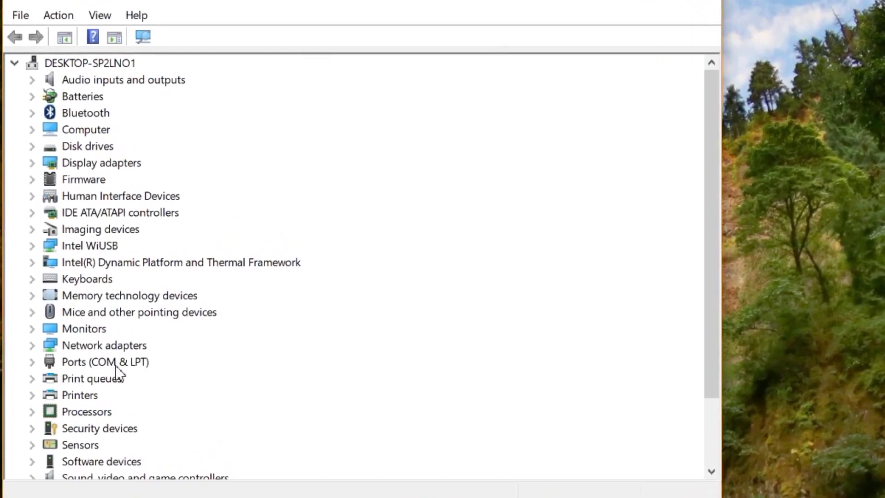
pyautogui.click(32, 362)
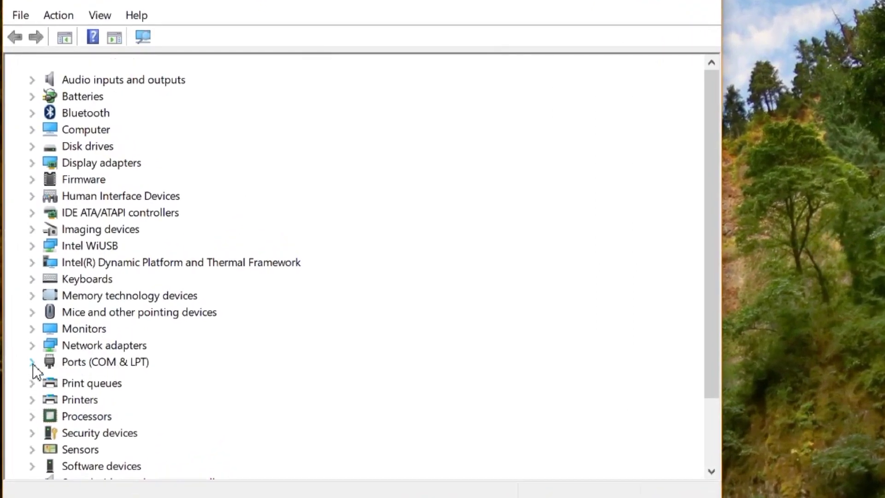
pyautogui.click(105, 379)
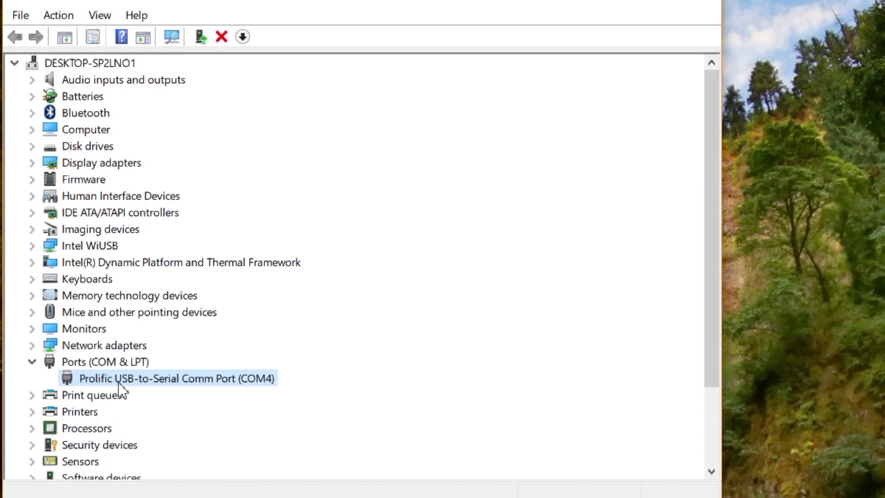
pyautogui.doubleClick(135, 372)
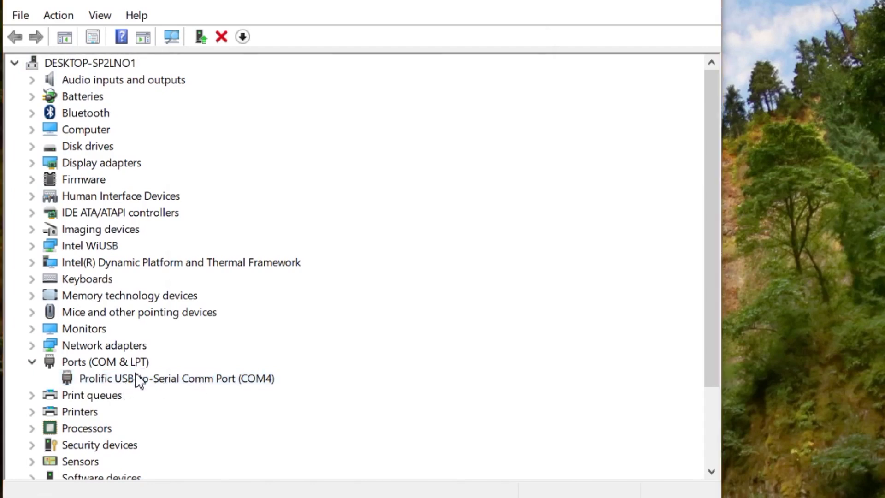
pyautogui.moveTo(337, 245); pyautogui.dragTo(168, 236)
pyautogui.click(352, 242)
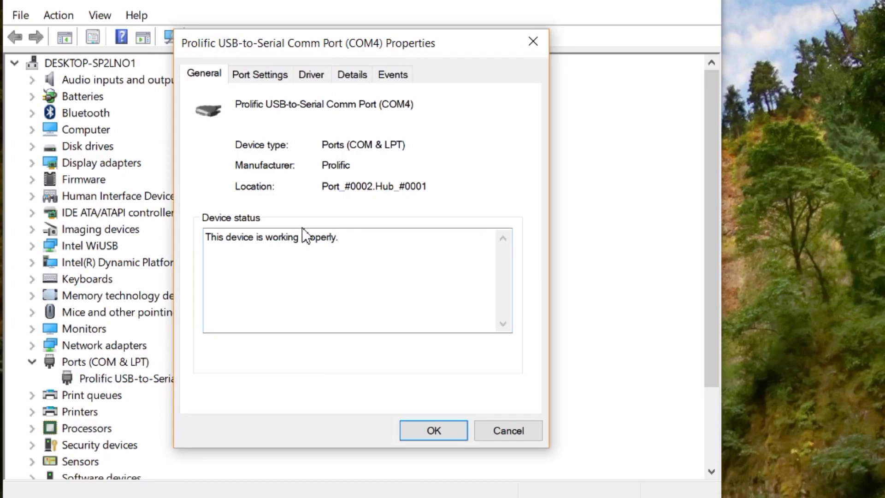
pyautogui.click(319, 79)
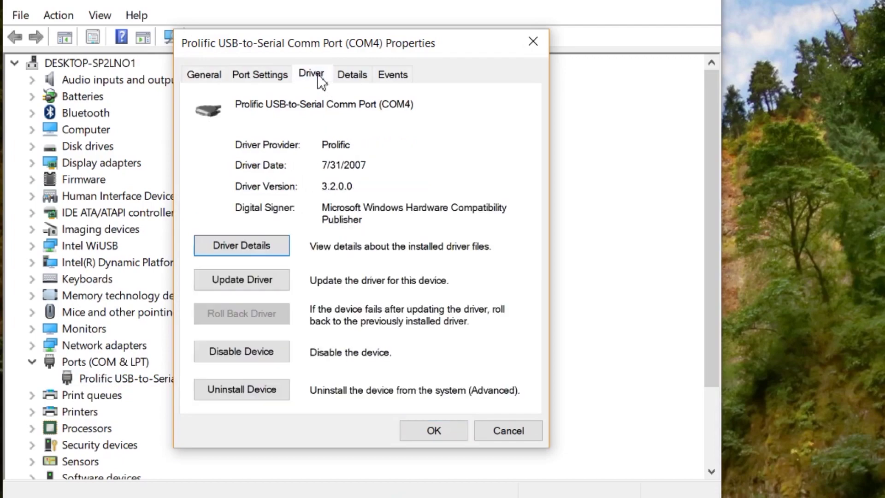
# Review the port's driver update options and the Win_Driver_Prolific_3_2_0_0.exe installer in Downloads, closing everything without updating
pyautogui.click(259, 282)
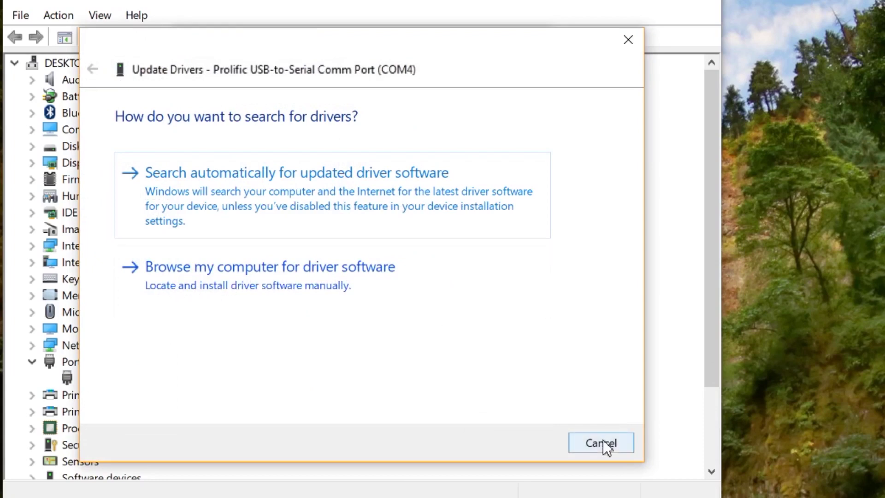
pyautogui.hotkey('alt', 'Tab')
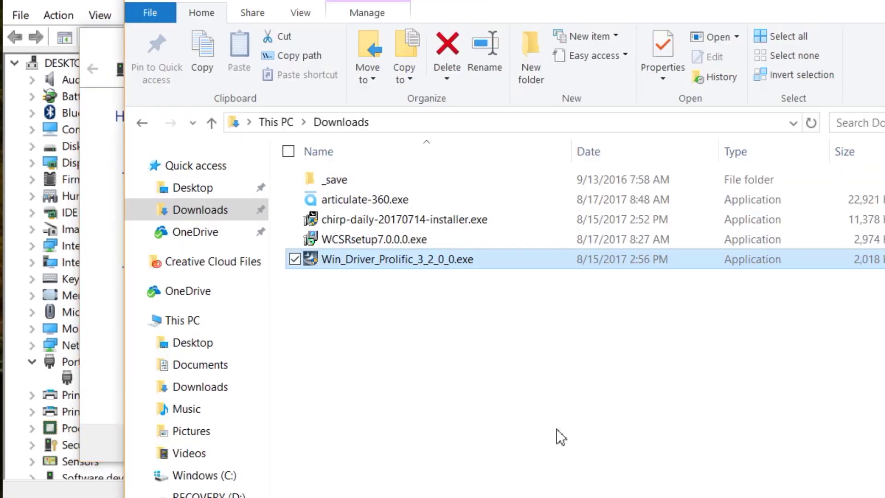
pyautogui.click(344, 261)
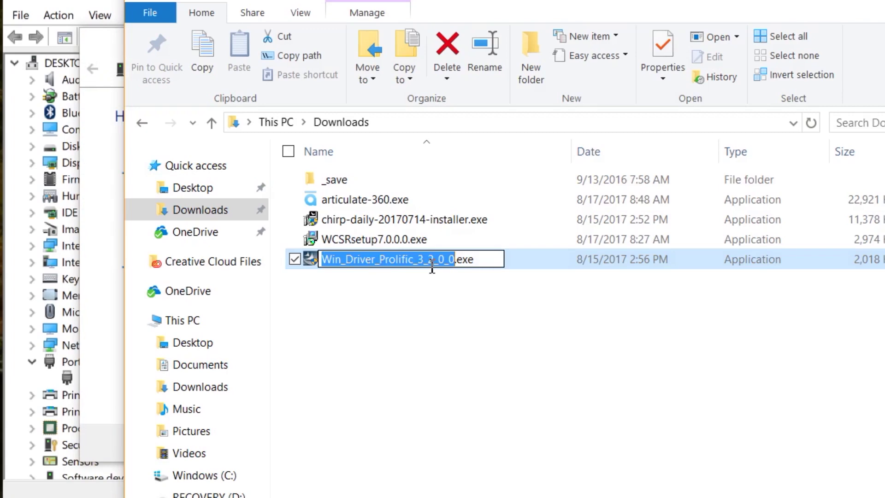
pyautogui.click(494, 306)
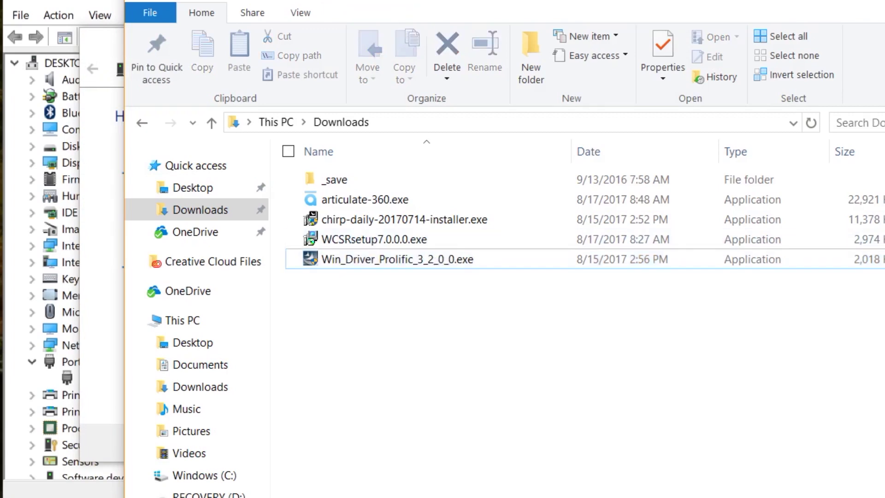
pyautogui.hotkey('alt', 'F4')
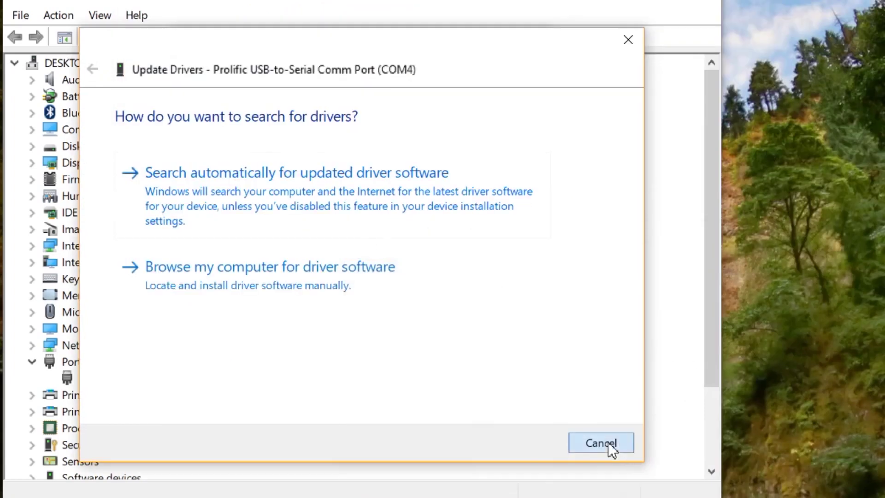
pyautogui.click(601, 443)
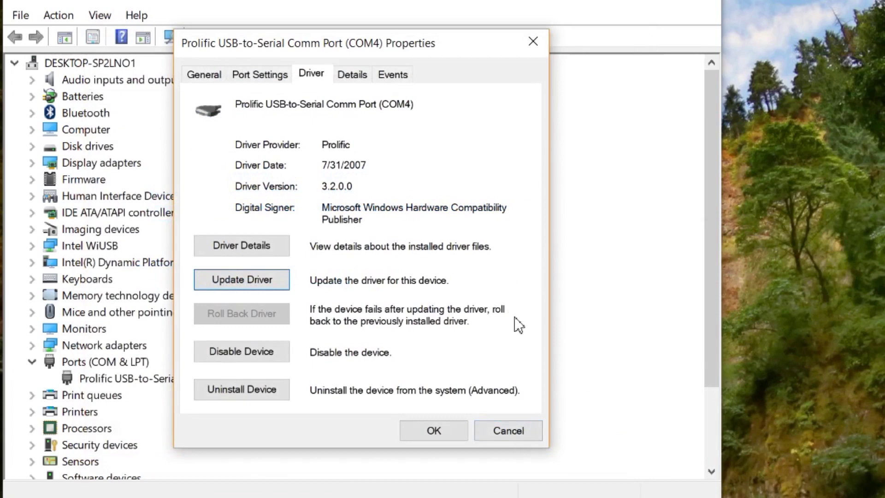
pyautogui.click(510, 431)
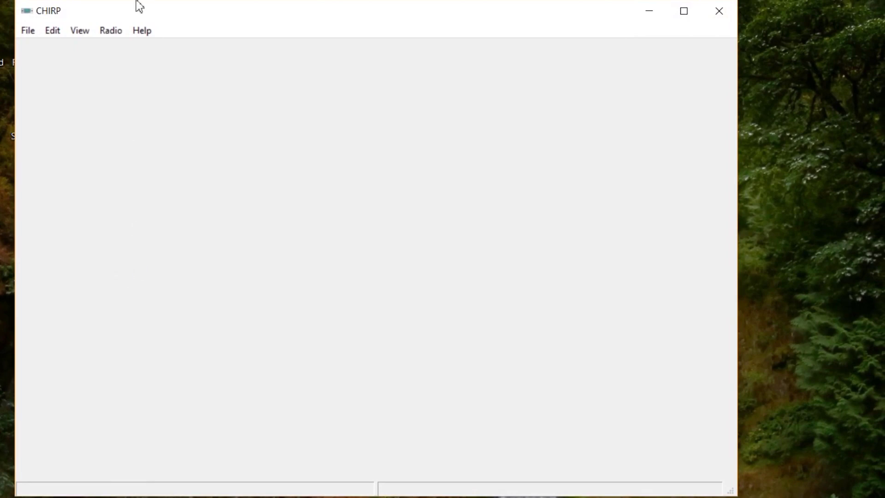
# Switch to CHIRP and download the memories from the radio using port COM4, vendor Baofeng and model UV-5R
pyautogui.click(110, 40)
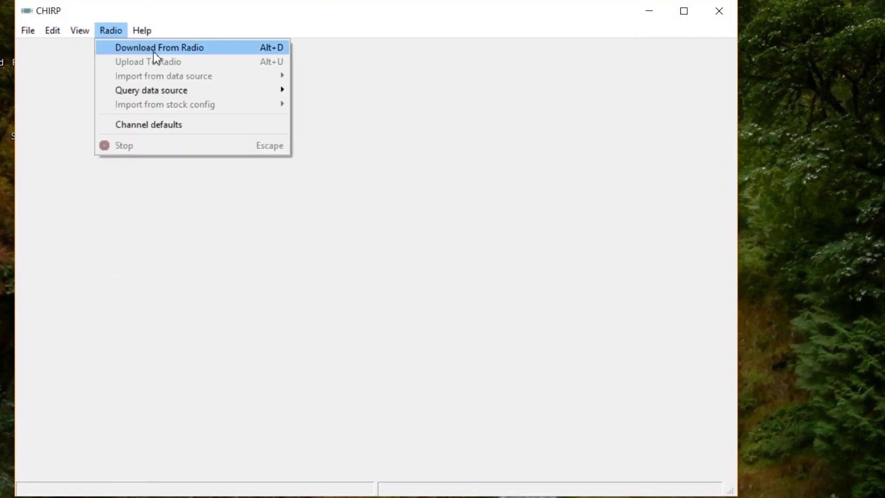
pyautogui.click(195, 50)
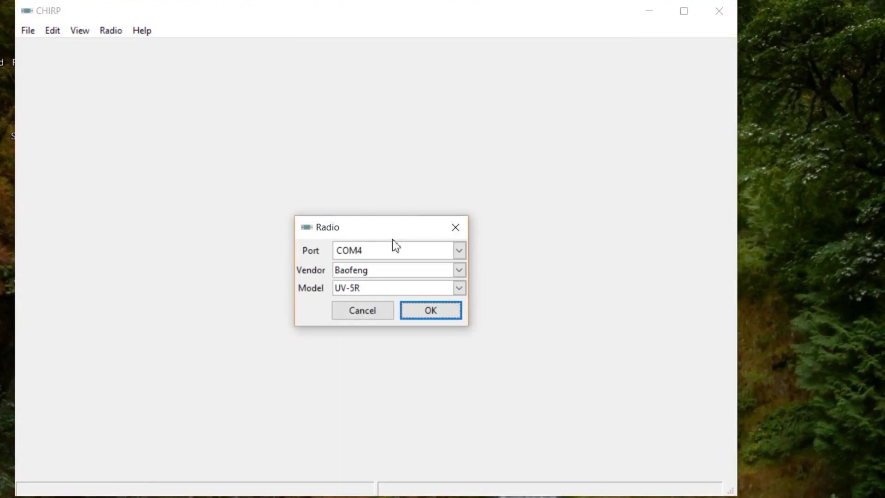
pyautogui.moveTo(375, 253); pyautogui.dragTo(326, 254)
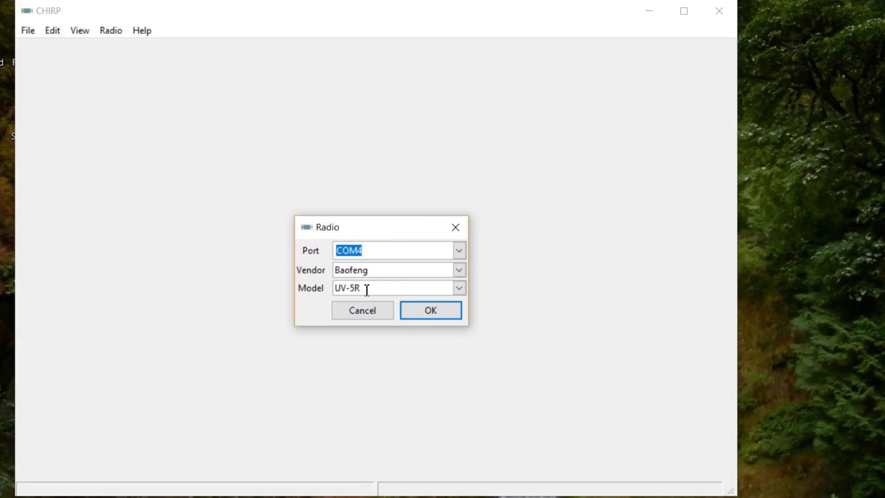
pyautogui.click(460, 289)
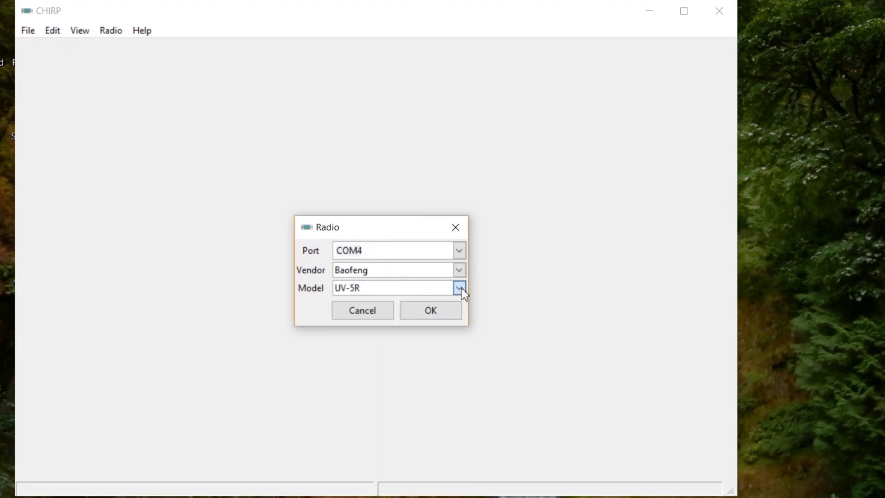
pyautogui.click(460, 288)
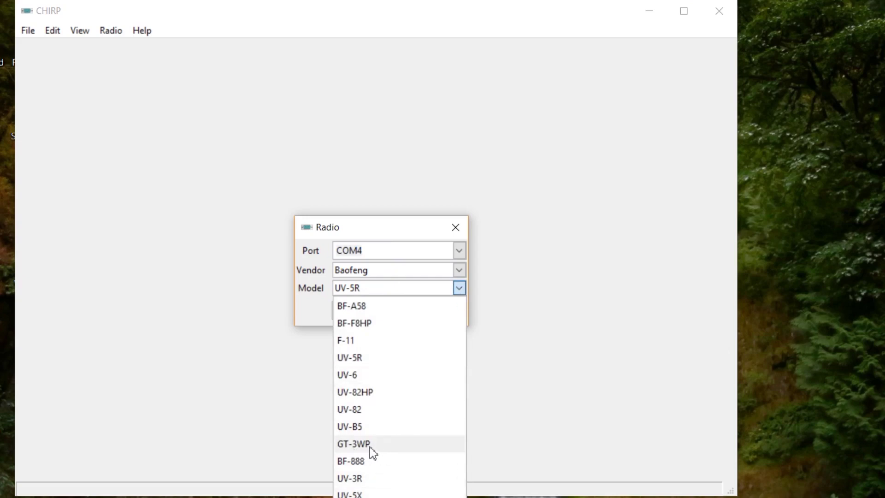
pyautogui.click(375, 361)
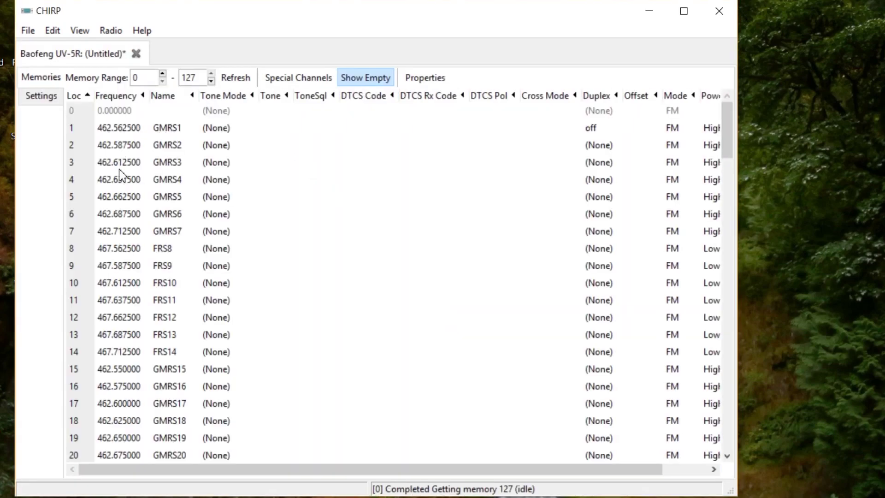
# Examine the downloaded channel list, including the frequencies, the GMRS1 name and the Duplex and Power columns
pyautogui.scroll(-3, 119, 174)
pyautogui.scroll(-8, 85, 231)
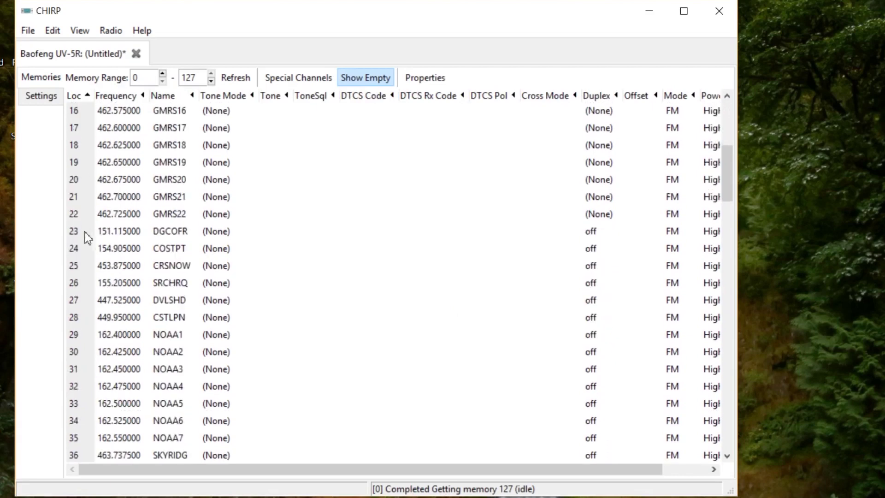
pyautogui.scroll(8, 180, 237)
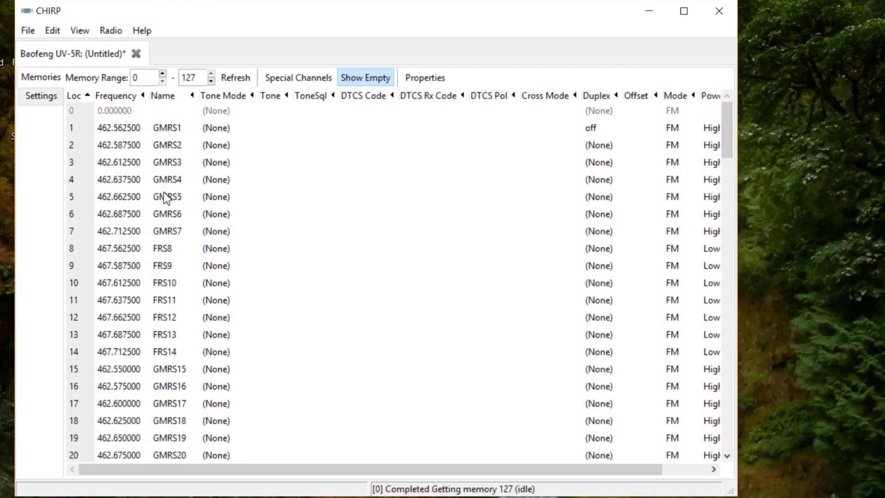
pyautogui.click(172, 135)
pyautogui.click(173, 129)
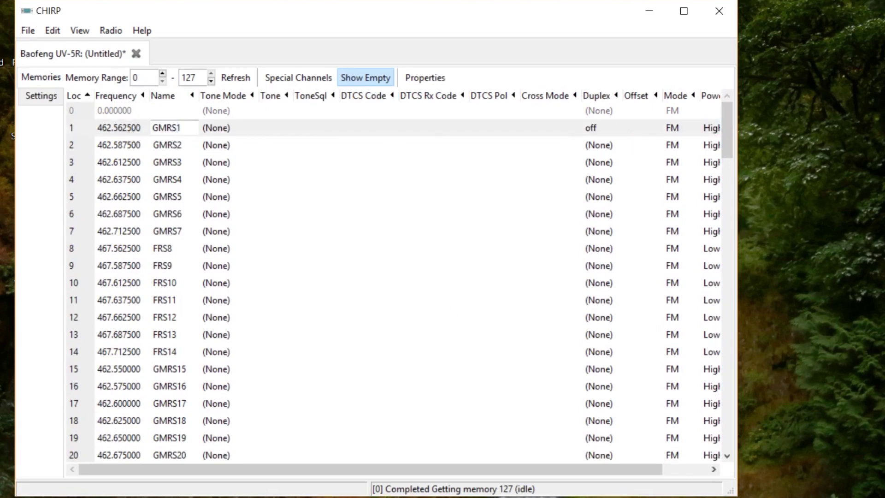
pyautogui.moveTo(658, 471); pyautogui.dragTo(693, 467)
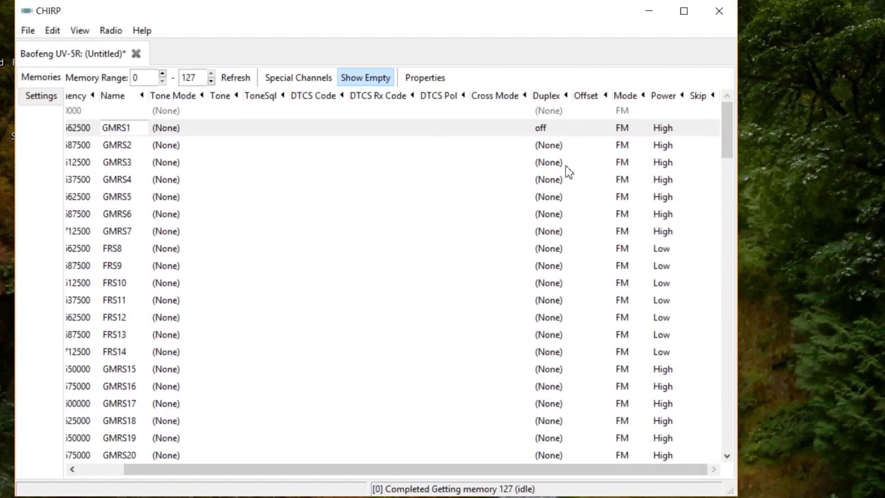
pyautogui.click(430, 169)
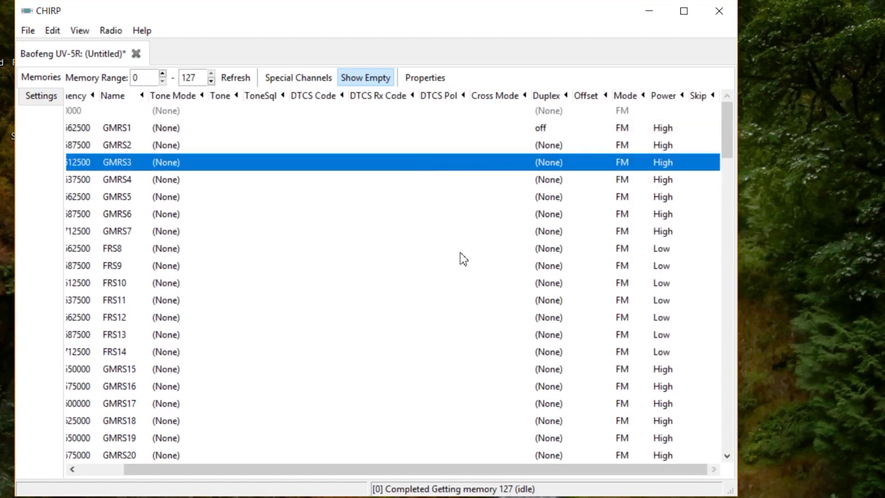
pyautogui.hscroll(-3, 726, 150)
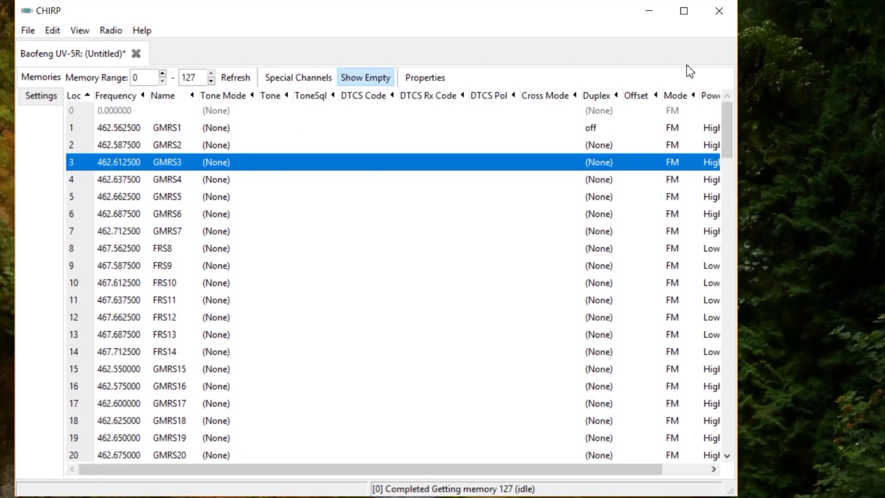
# Widen the window to fit all channel columns and choose High power for channel 3 (GMRS3)
pyautogui.moveTo(740, 170); pyautogui.dragTo(859, 170)
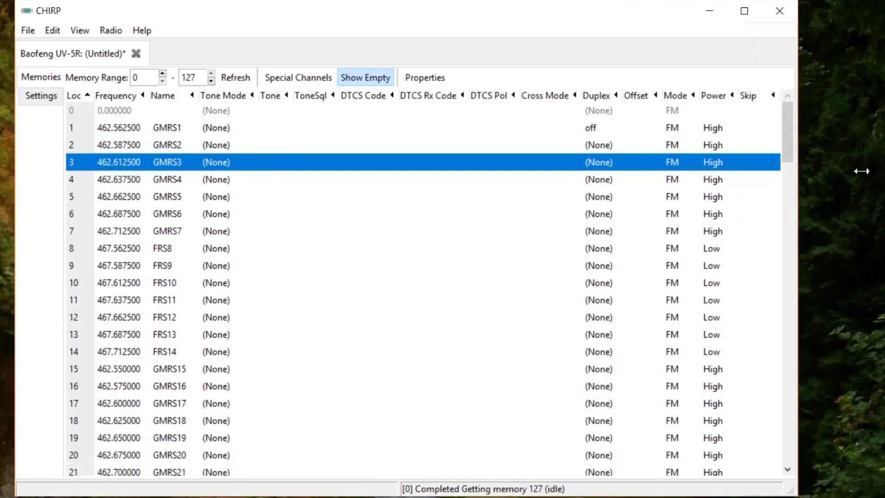
pyautogui.click(713, 168)
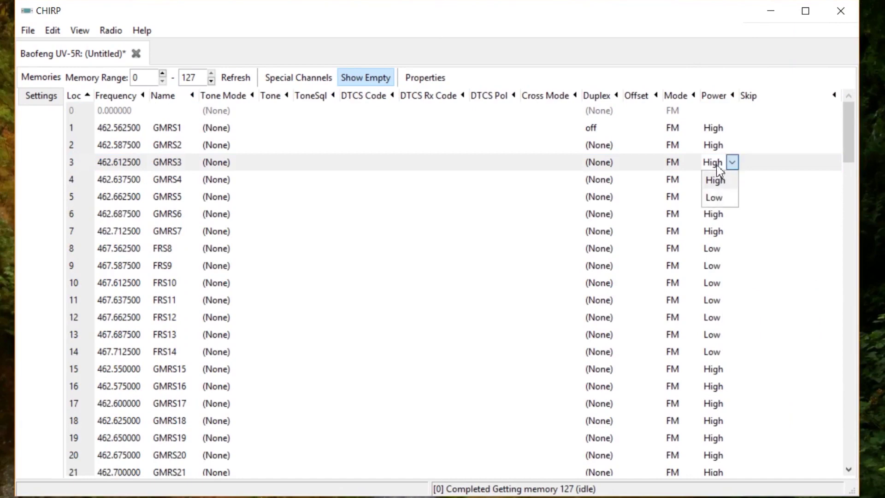
pyautogui.click(715, 180)
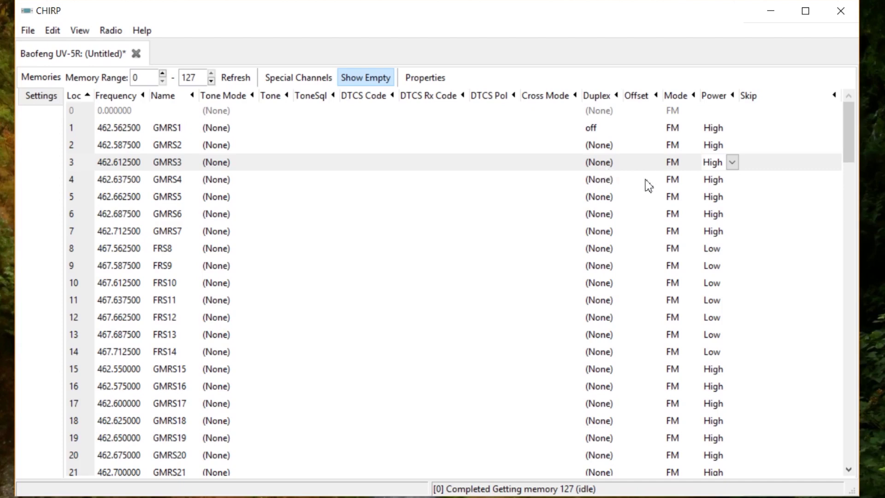
# Check the available Duplex options for channel 13 (FRS13), keeping it at (None)
pyautogui.moveTo(848, 157); pyautogui.dragTo(852, 188)
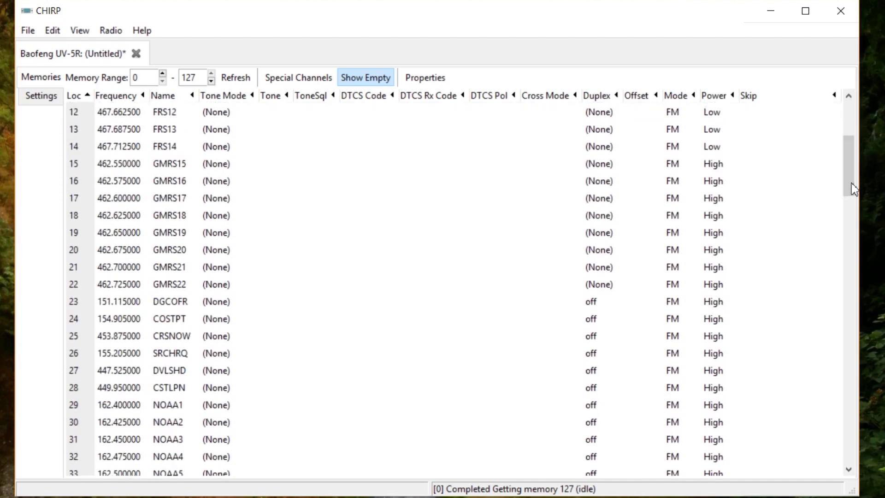
pyautogui.scroll(3, 595, 310)
pyautogui.click(595, 302)
pyautogui.click(617, 282)
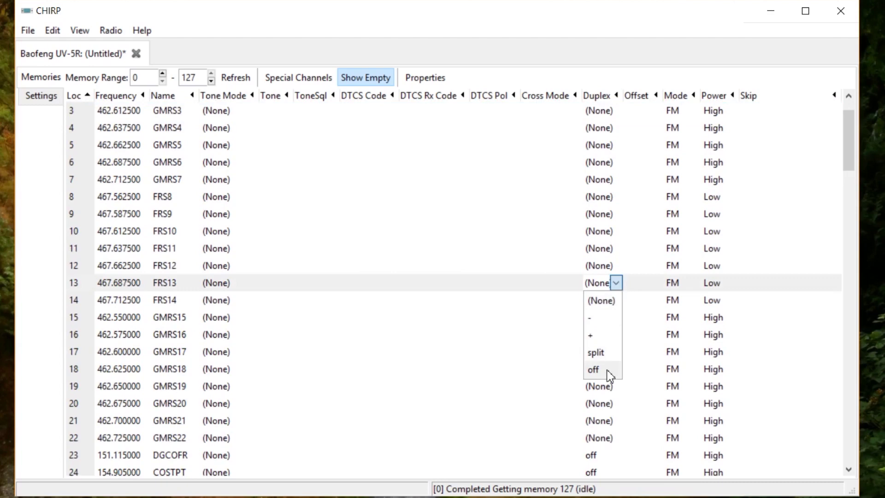
pyautogui.click(604, 301)
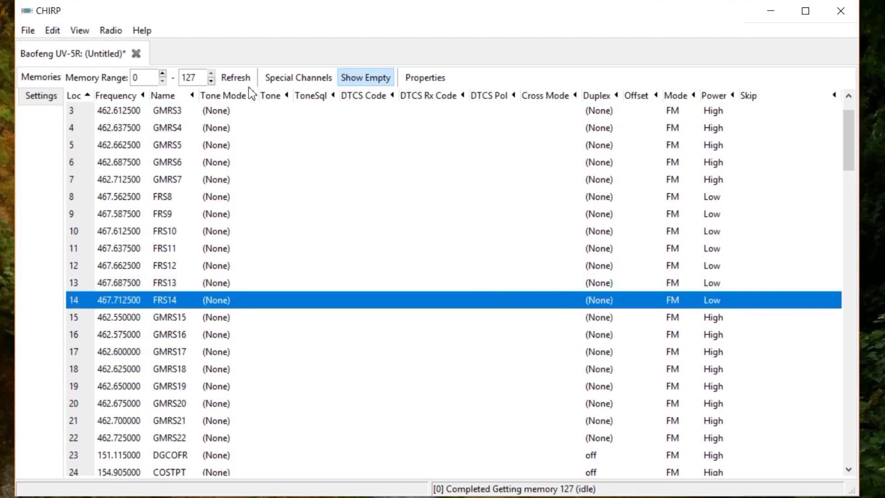
# Upload the channel memories to the Baofeng UV-5R radio through port COM4
pyautogui.click(110, 30)
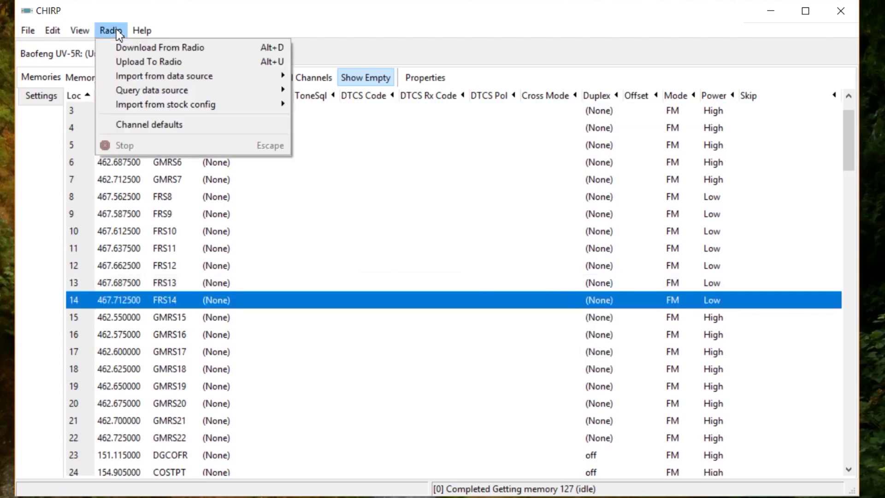
pyautogui.click(133, 62)
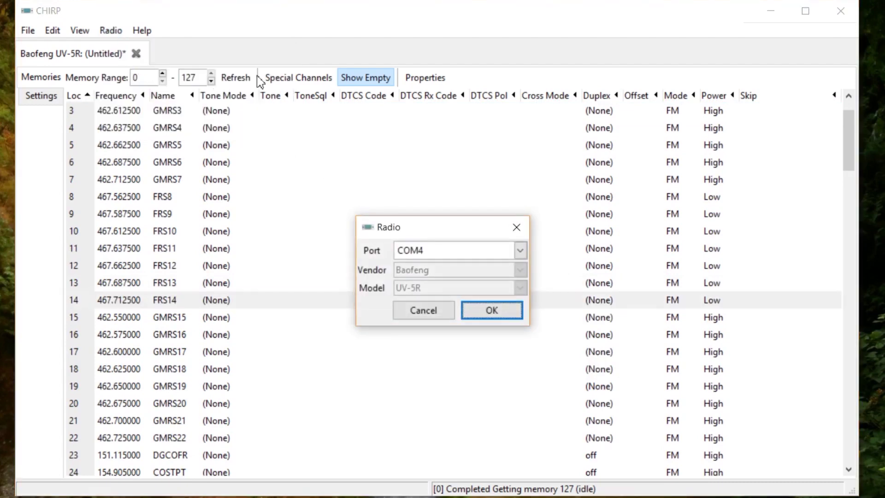
pyautogui.click(507, 314)
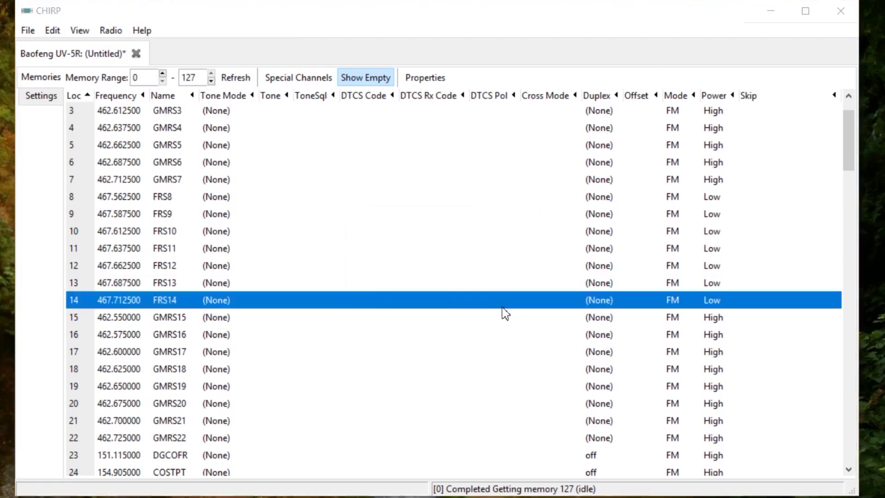